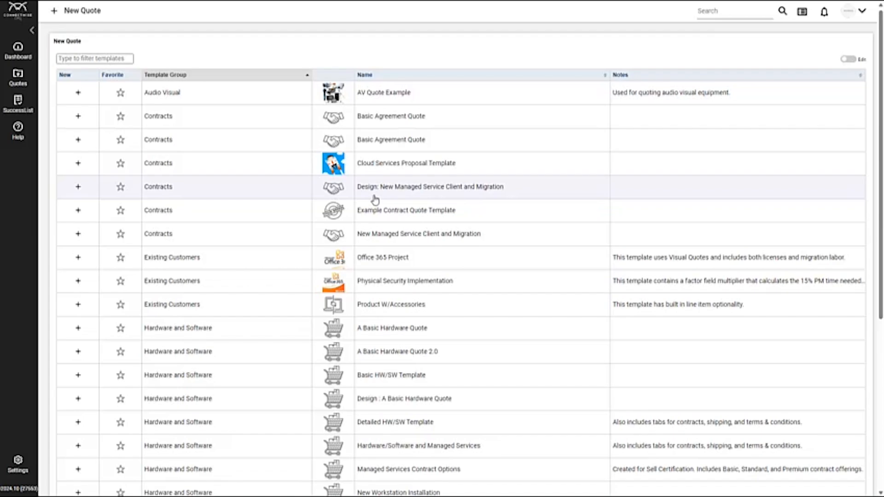
Step: Create a quote from the Design: New Managed Service Client and Migration template and open its Prepare Content stage
{"action": "left_click", "coordinate": [410, 191]}
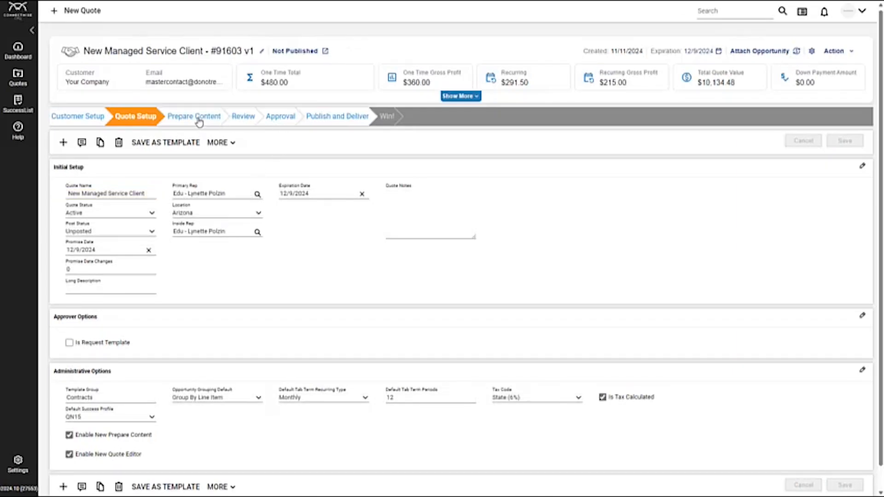
{"action": "left_click", "coordinate": [199, 121]}
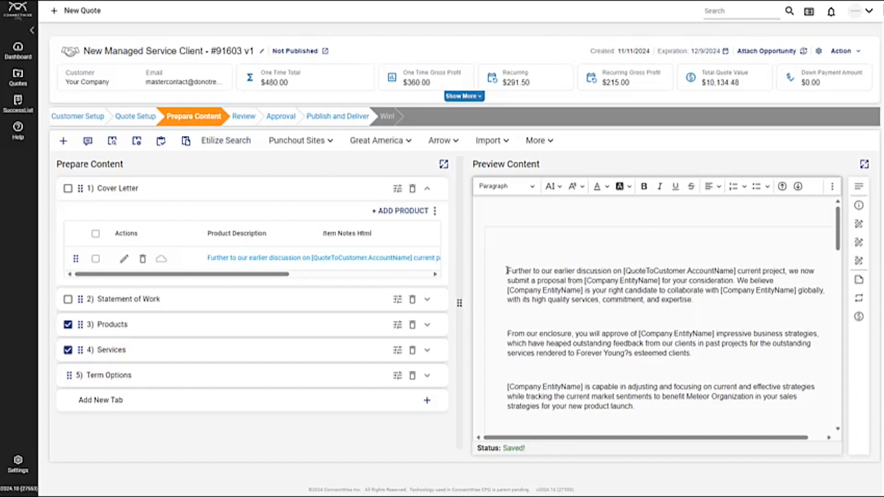
Step: Explore the preview editor's text selection, page navigation and additional formatting options for images, tables and styles
{"action": "left_click_drag", "start_coordinate": [506, 271], "coordinate": [552, 276]}
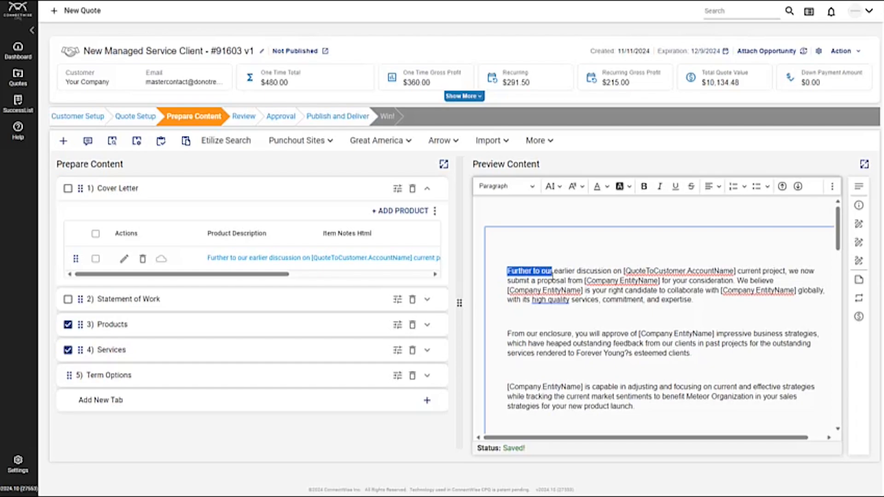
{"action": "left_click", "coordinate": [613, 272]}
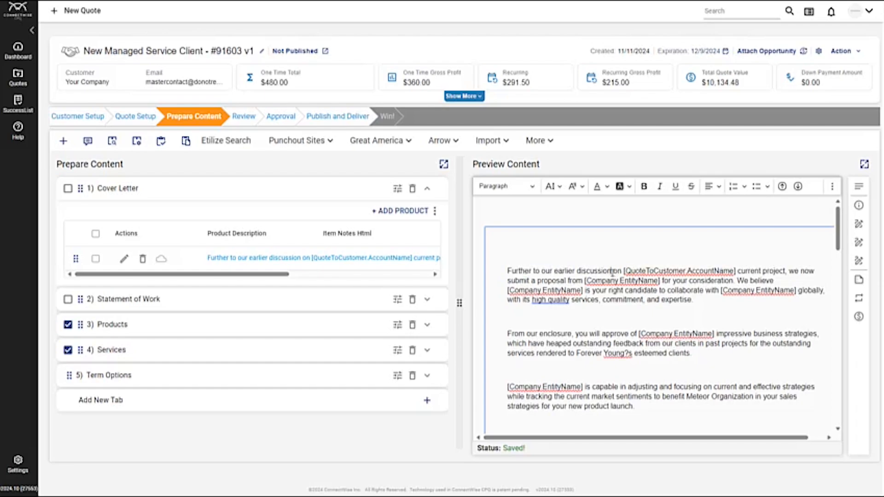
{"action": "left_click", "coordinate": [798, 186]}
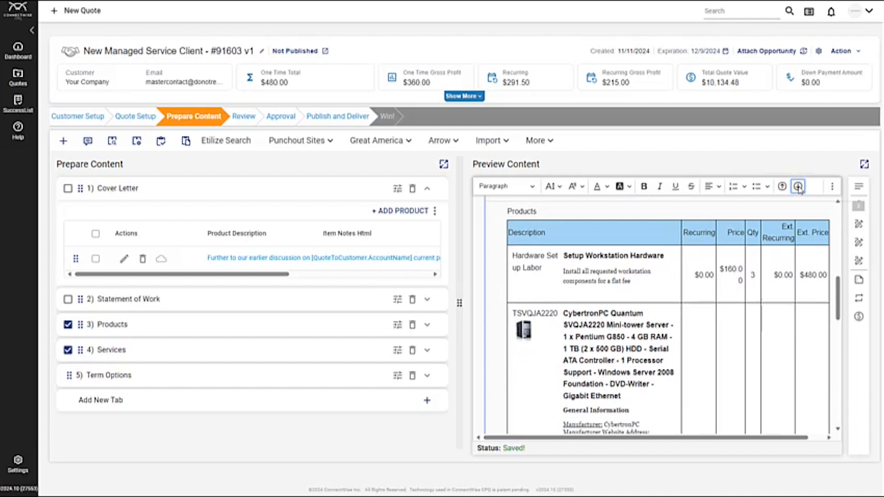
{"action": "left_click", "coordinate": [835, 188]}
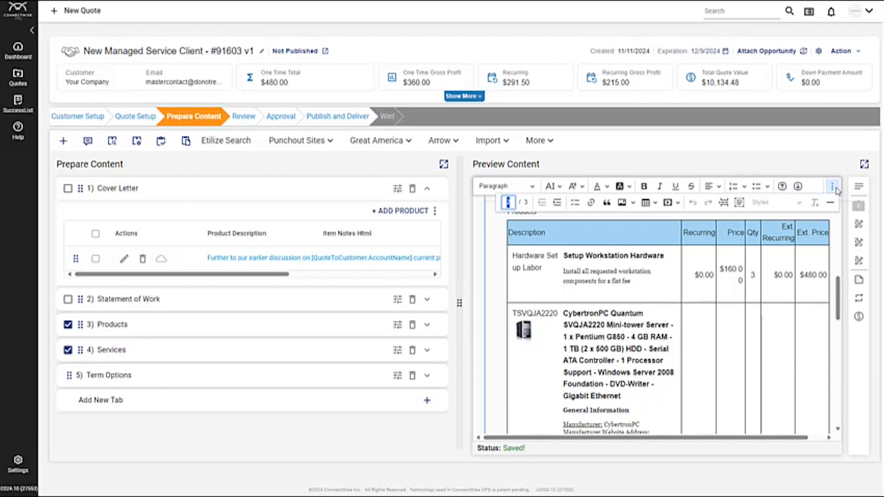
{"action": "left_click", "coordinate": [634, 203]}
{"action": "left_click", "coordinate": [656, 204]}
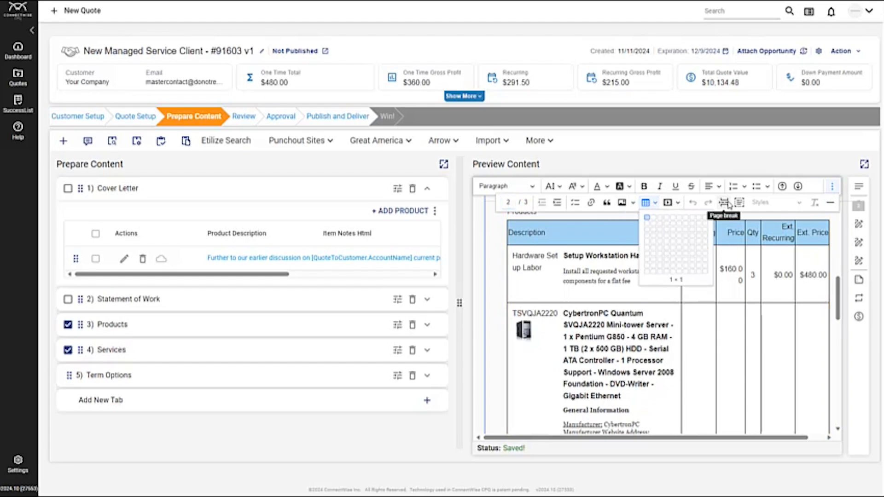
{"action": "left_click", "coordinate": [783, 203]}
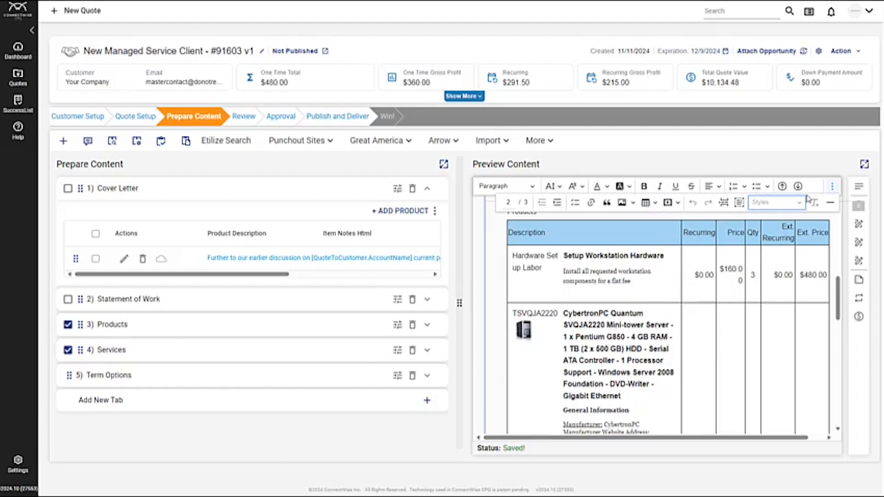
Step: Add the product part "server" from ConnectWise Manage to the Products tab with a quantity of 1
{"action": "left_click", "coordinate": [164, 332]}
{"action": "left_click", "coordinate": [164, 332]}
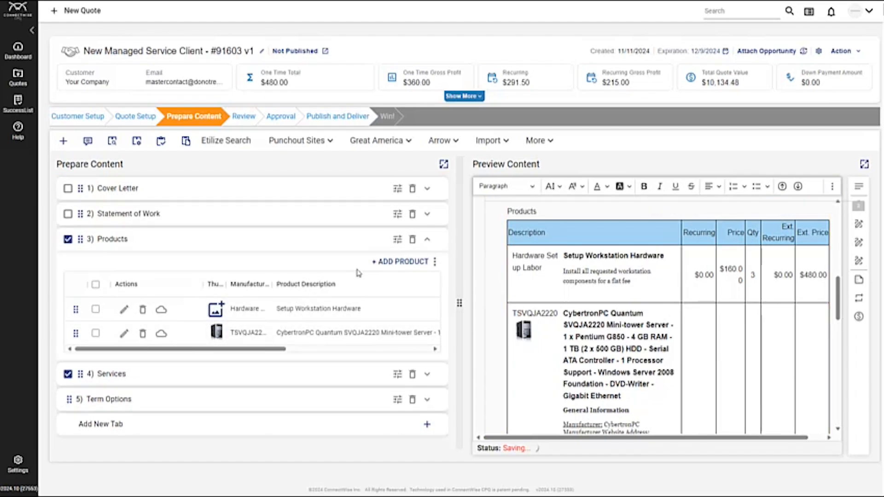
{"action": "left_click", "coordinate": [403, 262]}
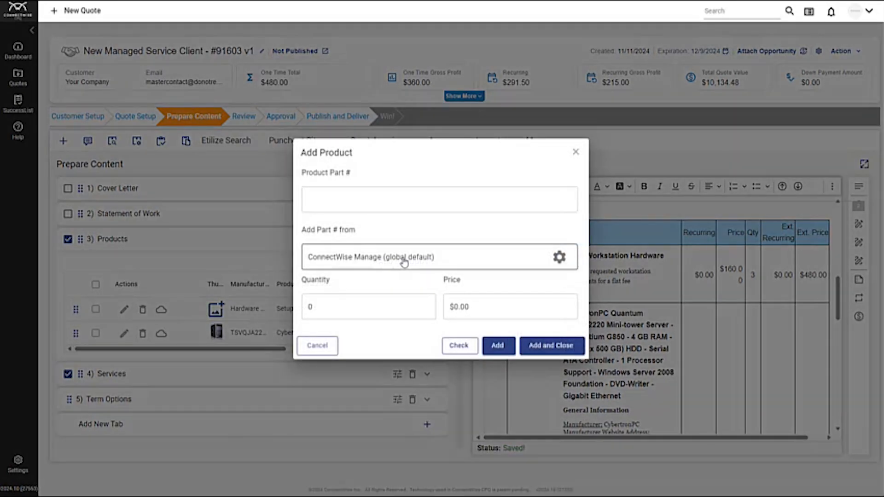
{"action": "left_click", "coordinate": [377, 198]}
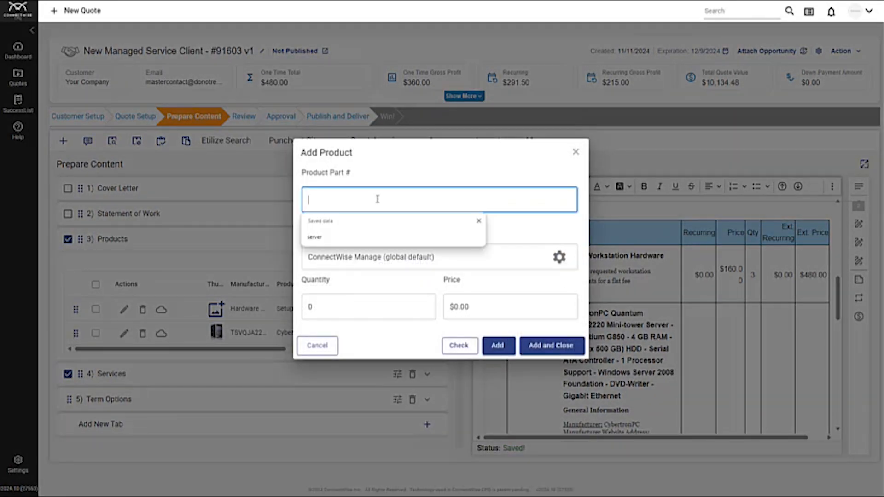
{"action": "left_click", "coordinate": [364, 238]}
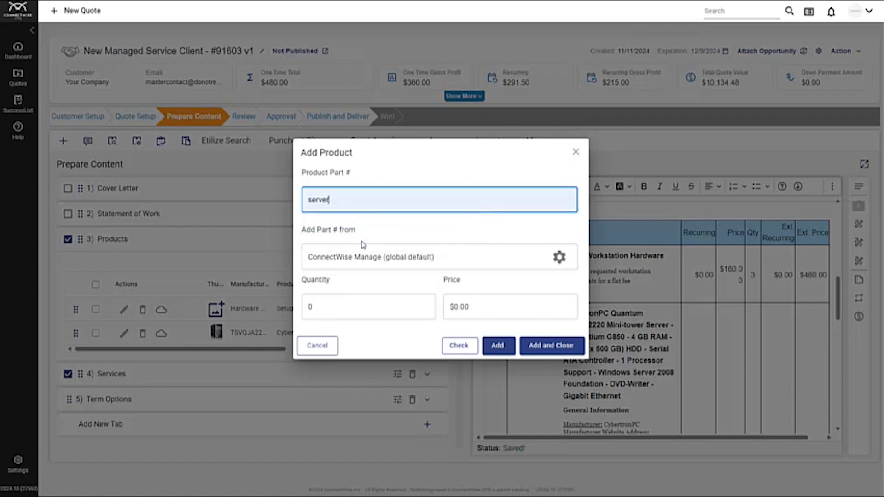
{"action": "left_click", "coordinate": [465, 346]}
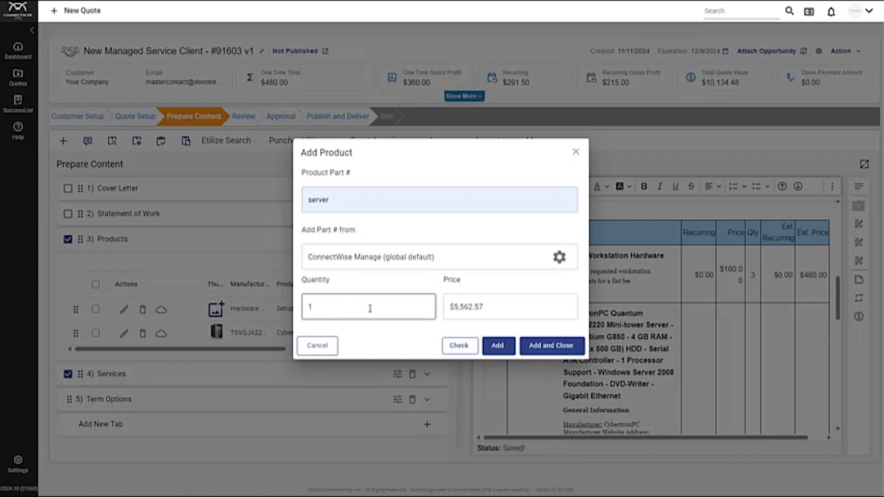
{"action": "left_click", "coordinate": [321, 308]}
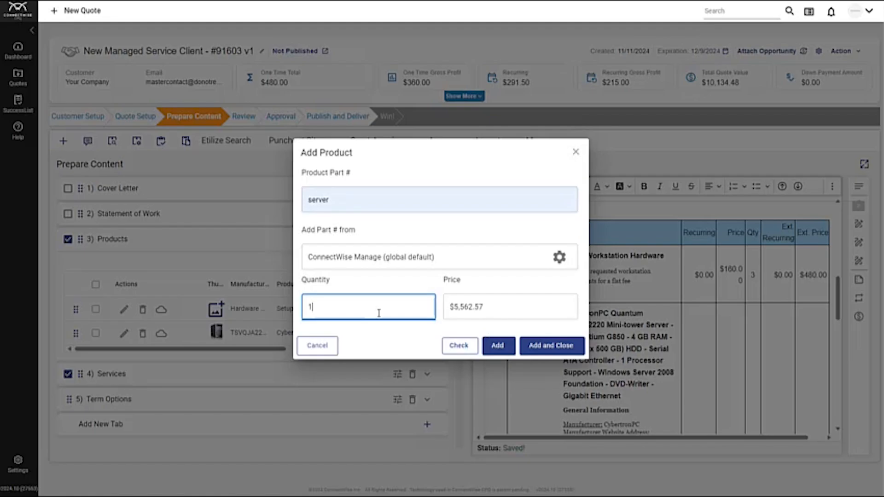
{"action": "left_click", "coordinate": [541, 347]}
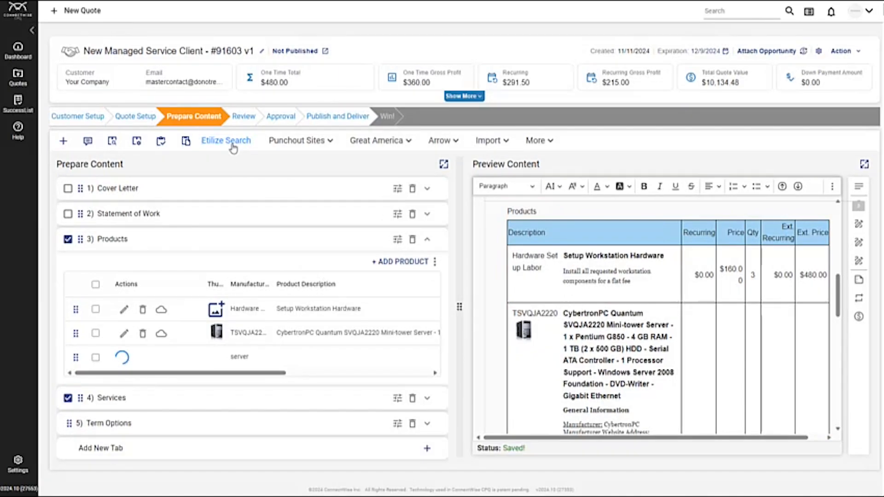
Step: View the Etilize product search page and return to the quote's Prepare Content stage
{"action": "left_click", "coordinate": [233, 141]}
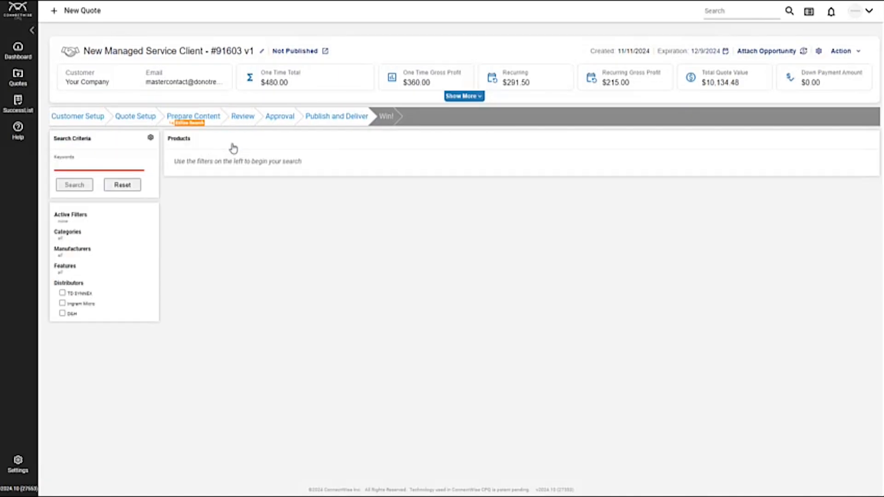
{"action": "left_click", "coordinate": [211, 121]}
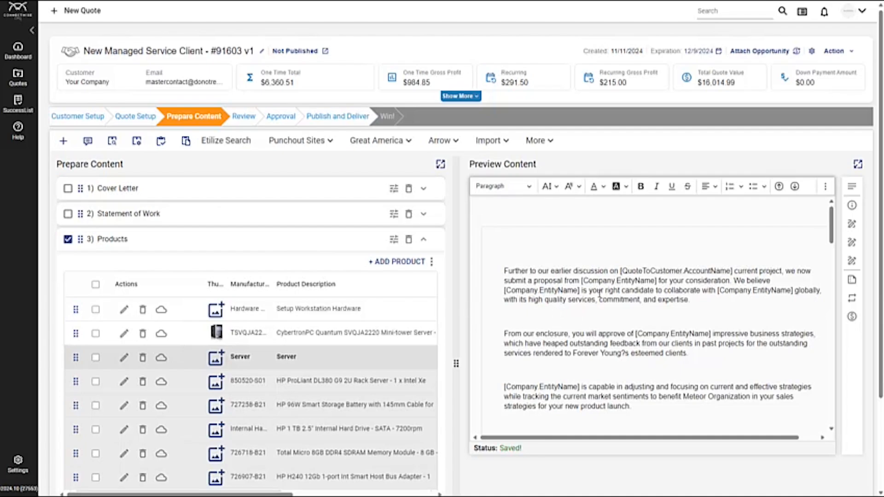
Step: Hide the Recurring and Ext. Recurring columns of the Products table in the preview and save its table properties
{"action": "scroll", "coordinate": [599, 294], "scroll_direction": "down", "scroll_amount": 10}
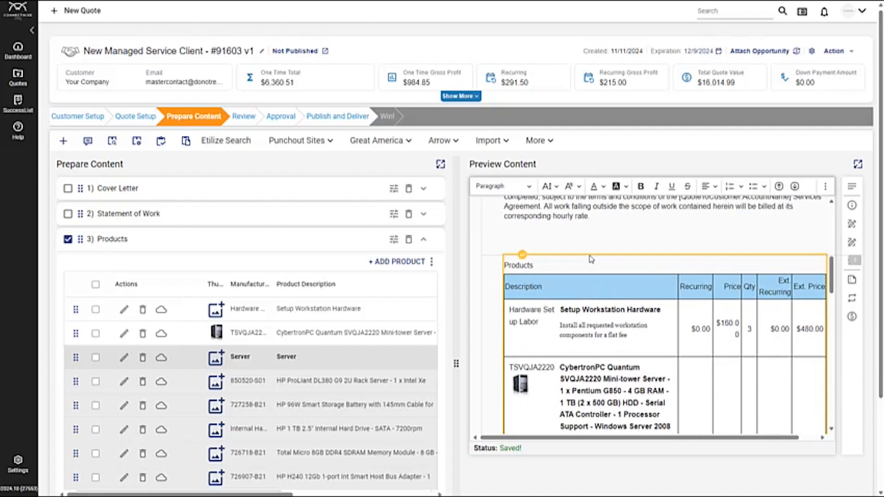
{"action": "left_click", "coordinate": [519, 274]}
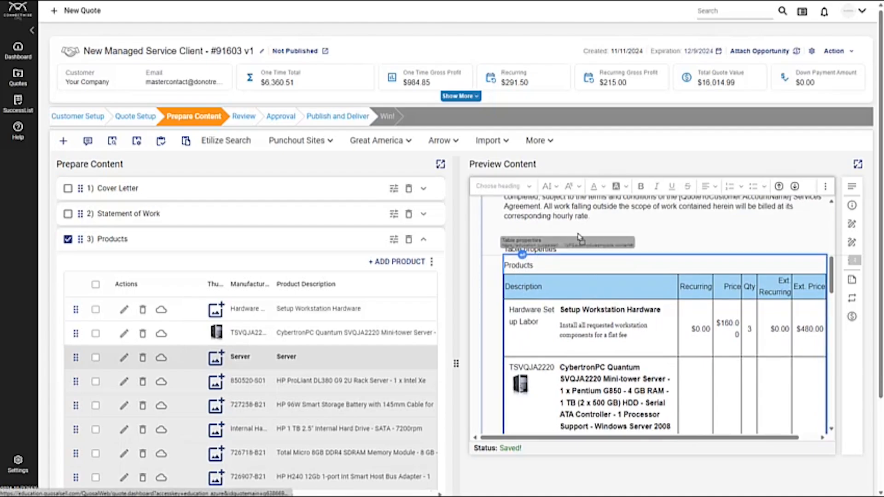
{"action": "left_click", "coordinate": [534, 250]}
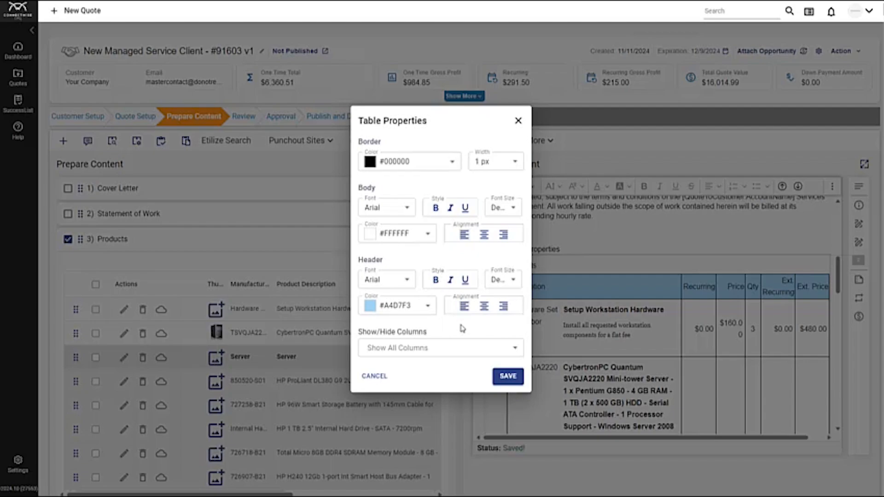
{"action": "left_click", "coordinate": [512, 354]}
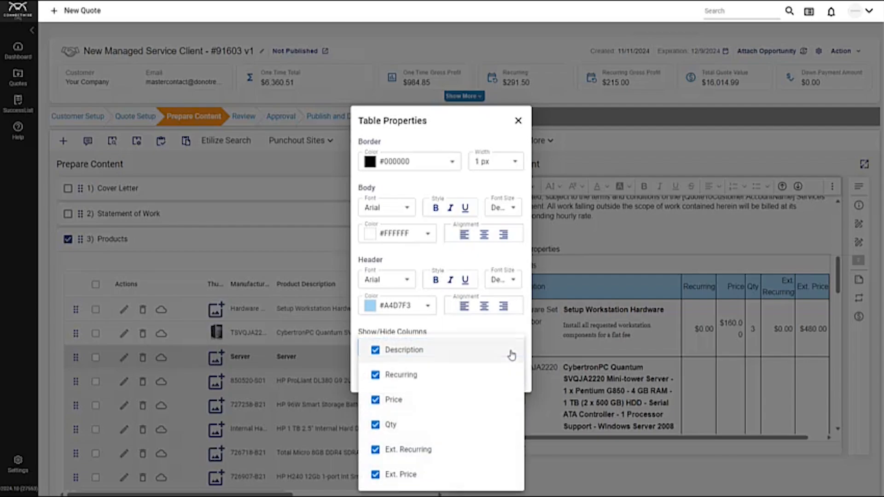
{"action": "left_click", "coordinate": [422, 377]}
{"action": "left_click", "coordinate": [413, 453]}
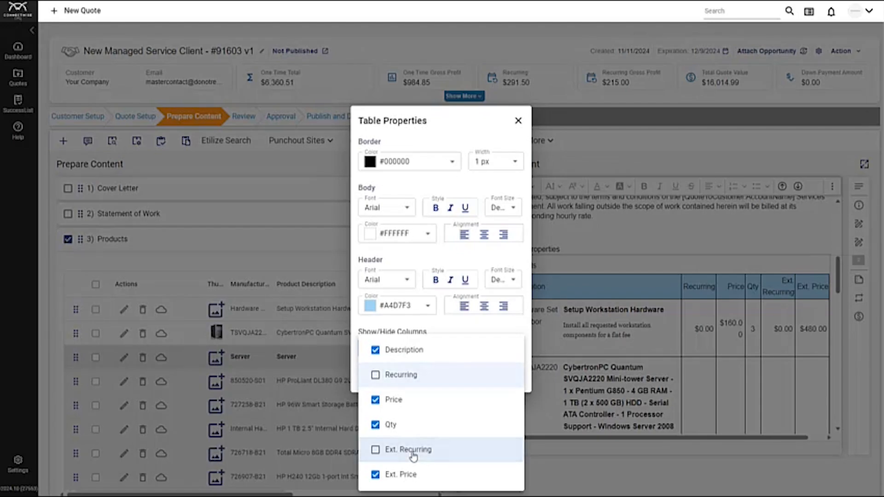
{"action": "left_click", "coordinate": [501, 327]}
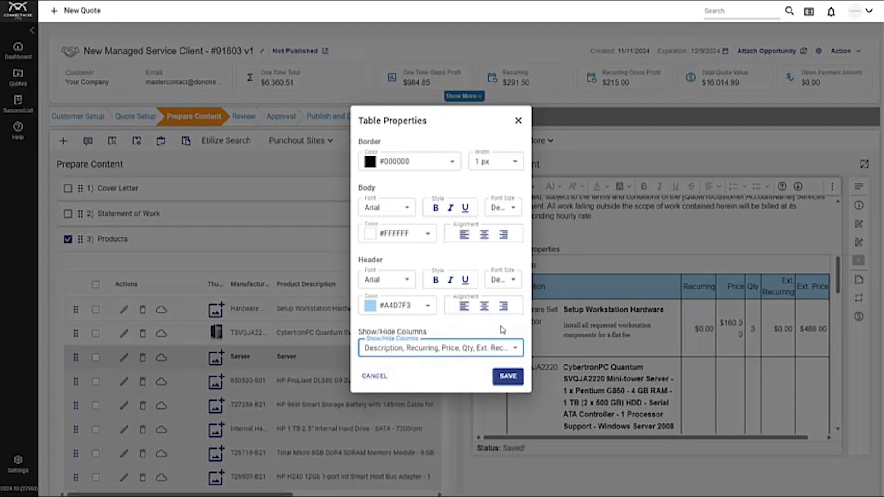
{"action": "left_click", "coordinate": [508, 376]}
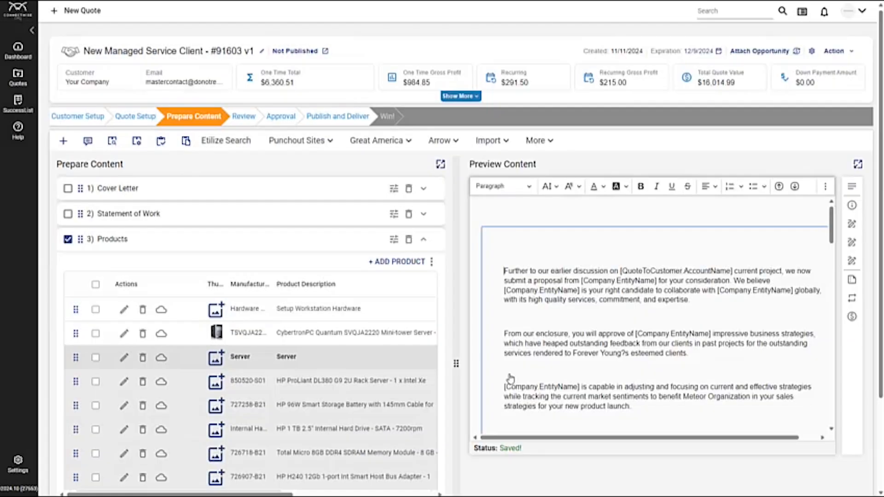
Step: Hide the Price and Ext. Price columns of the Services table in the preview and save its table properties
{"action": "scroll", "coordinate": [573, 353], "scroll_direction": "down", "scroll_amount": 1}
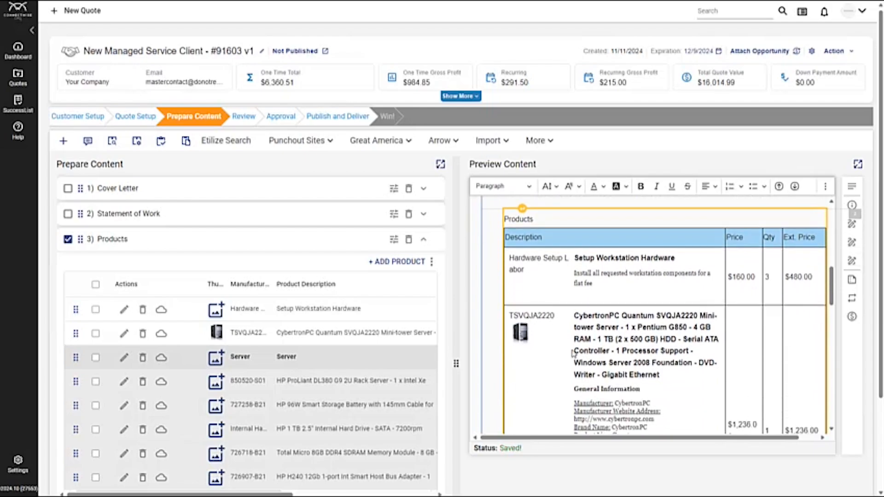
{"action": "scroll", "coordinate": [573, 353], "scroll_direction": "down", "scroll_amount": 1}
{"action": "scroll", "coordinate": [210, 346], "scroll_direction": "down", "scroll_amount": 2}
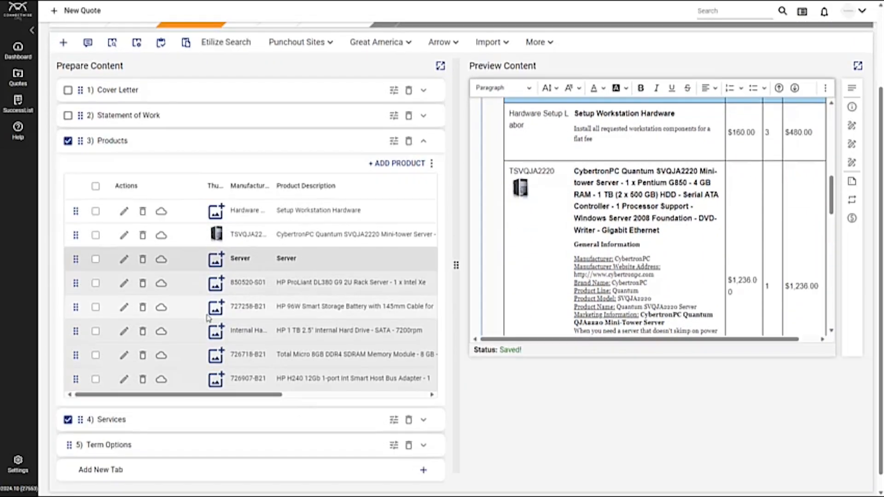
{"action": "scroll", "coordinate": [617, 213], "scroll_direction": "down", "scroll_amount": 6}
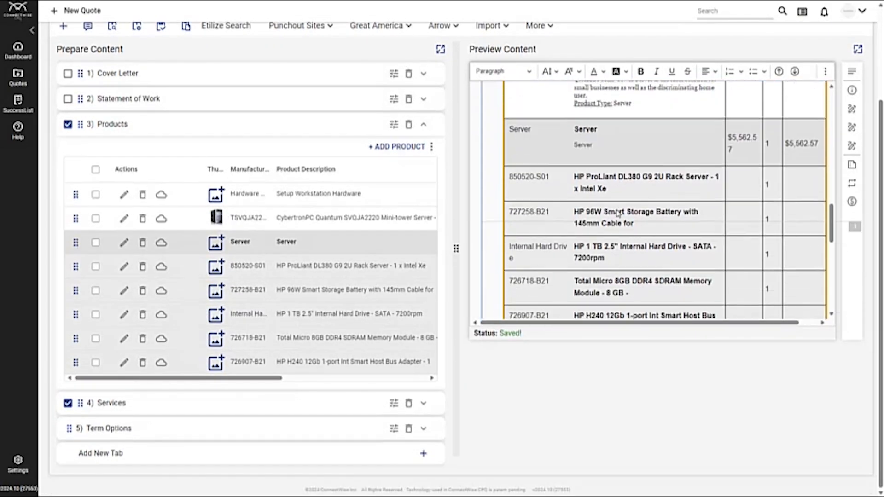
{"action": "scroll", "coordinate": [616, 213], "scroll_direction": "down", "scroll_amount": 3}
{"action": "scroll", "coordinate": [599, 212], "scroll_direction": "up", "scroll_amount": 2}
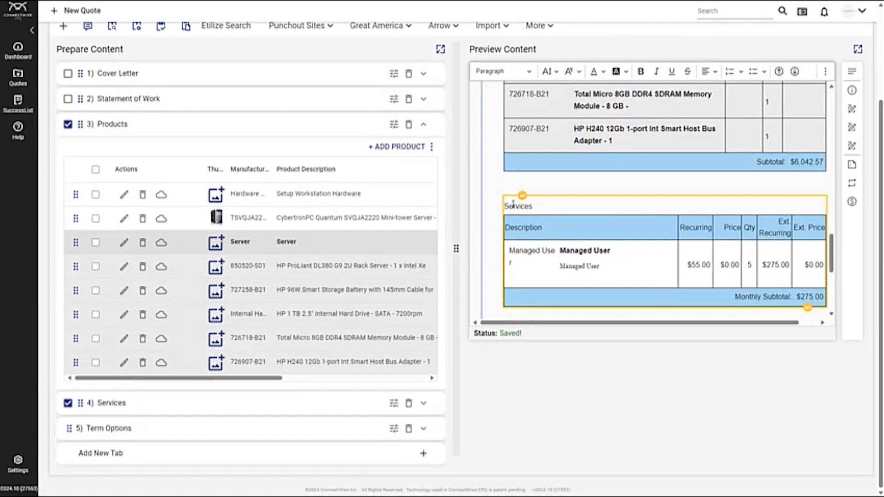
{"action": "left_click", "coordinate": [513, 196]}
{"action": "left_click", "coordinate": [513, 191]}
{"action": "left_click", "coordinate": [445, 354]}
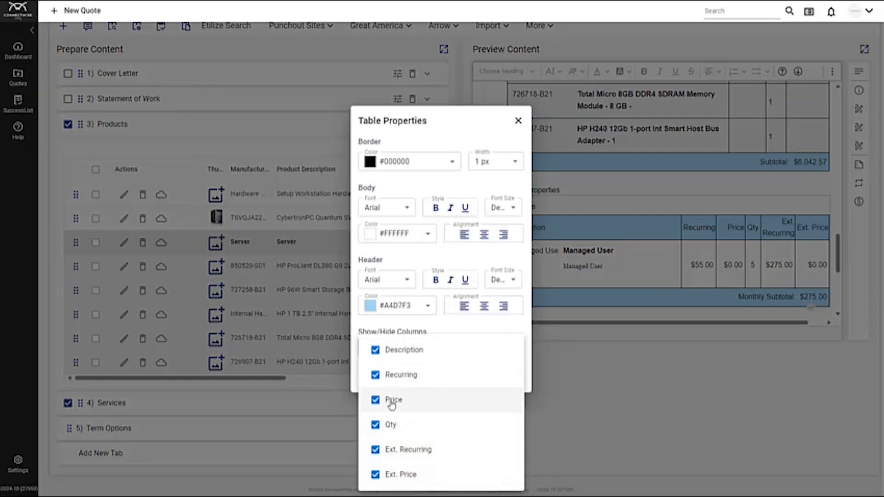
{"action": "left_click", "coordinate": [392, 399]}
{"action": "left_click", "coordinate": [395, 477]}
{"action": "left_click", "coordinate": [484, 324]}
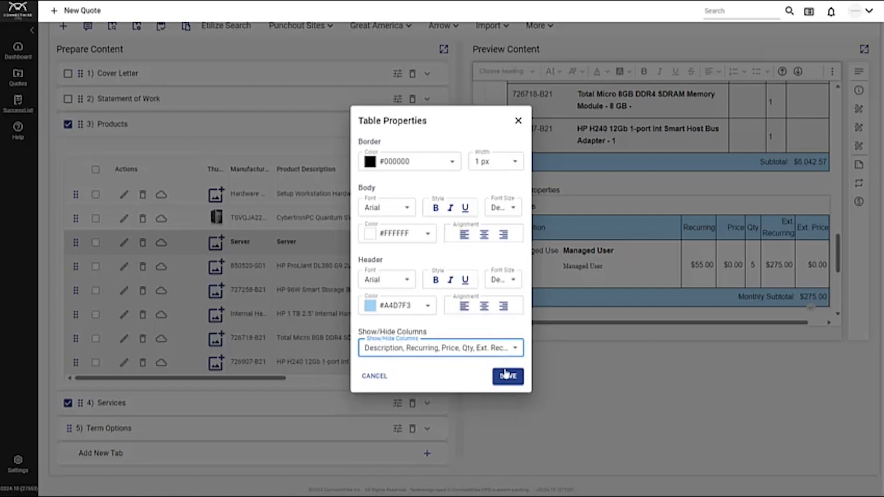
{"action": "left_click", "coordinate": [507, 375]}
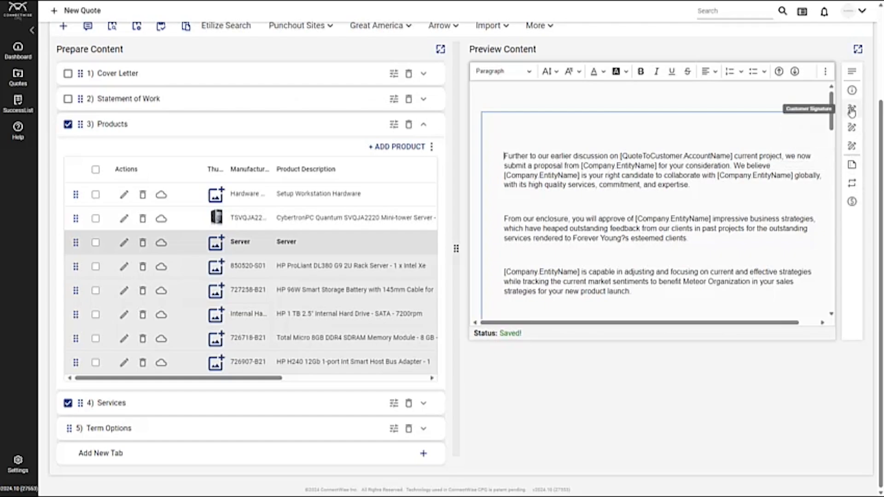
Step: Insert the Recurring Summary below the Payment Options table in the quote preview and review the added tables
{"action": "scroll", "coordinate": [791, 235], "scroll_direction": "down", "scroll_amount": 10}
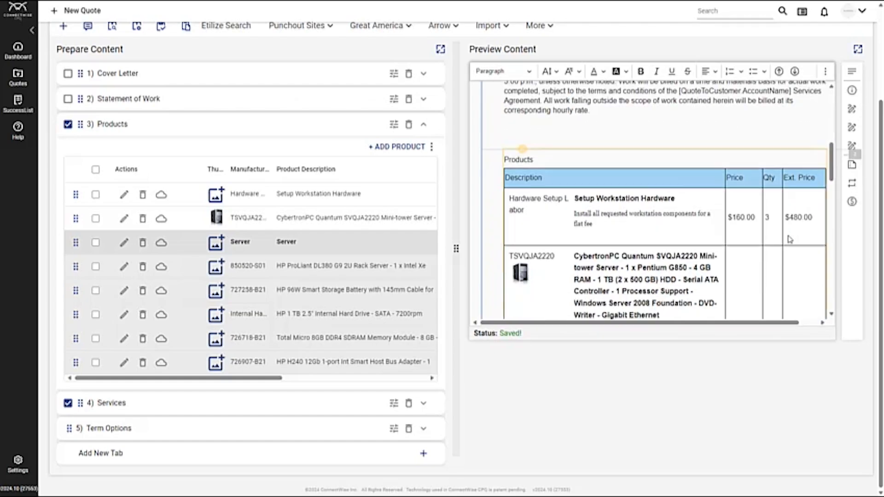
{"action": "scroll", "coordinate": [790, 240], "scroll_direction": "down", "scroll_amount": 5}
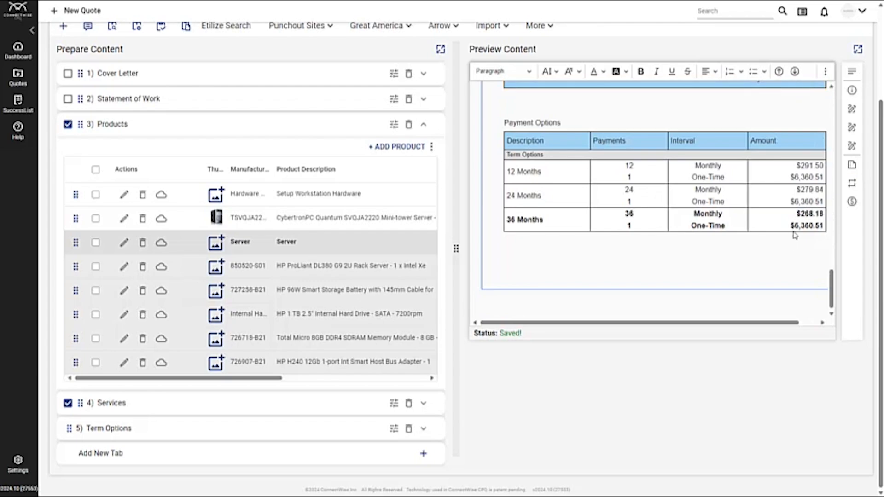
{"action": "left_click", "coordinate": [857, 167]}
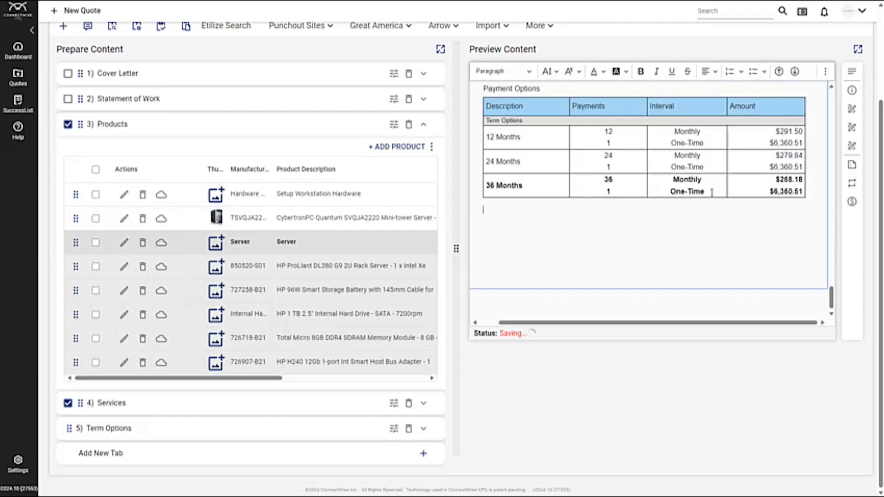
{"action": "left_click", "coordinate": [855, 187]}
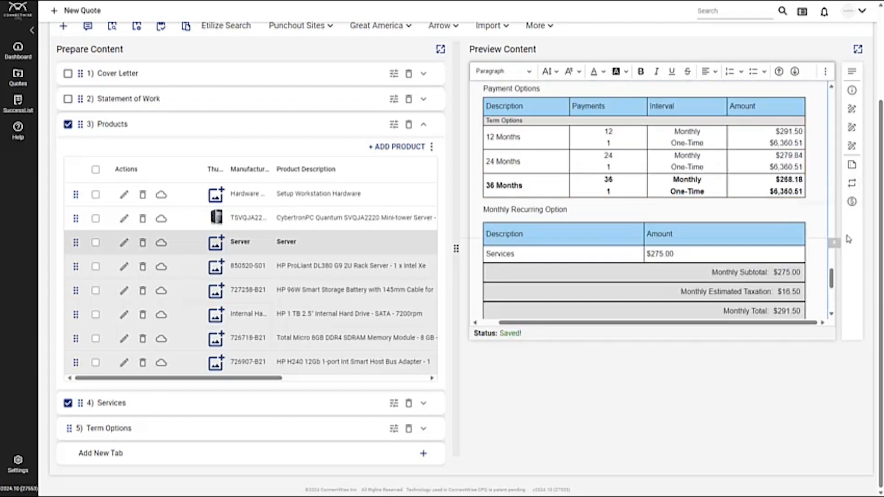
{"action": "scroll", "coordinate": [779, 298], "scroll_direction": "down", "scroll_amount": 2}
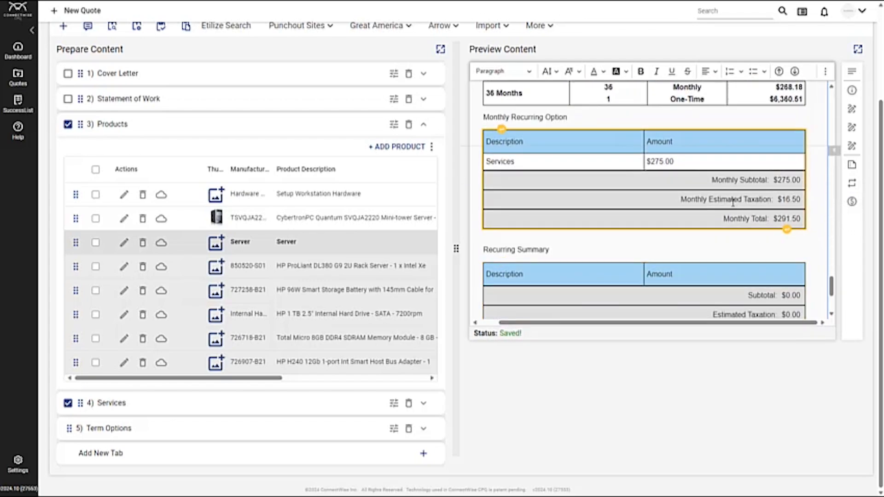
{"action": "scroll", "coordinate": [733, 203], "scroll_direction": "down", "scroll_amount": 1}
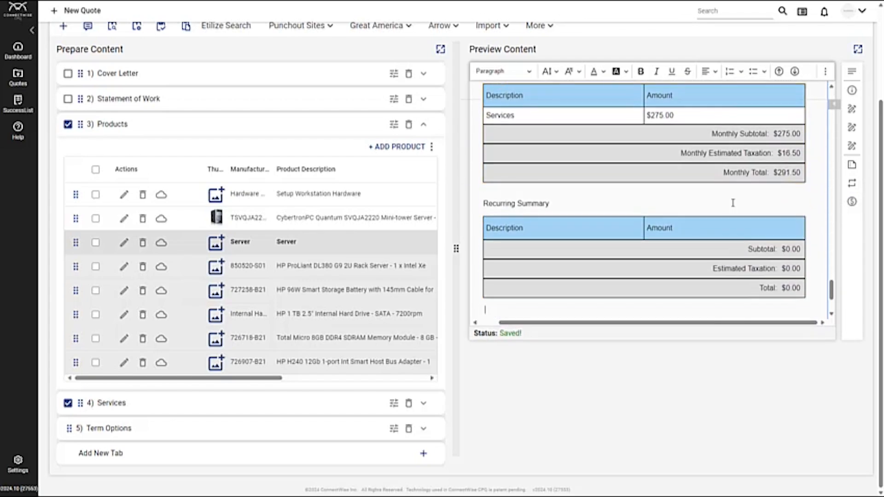
{"action": "scroll", "coordinate": [733, 203], "scroll_direction": "up", "scroll_amount": 2}
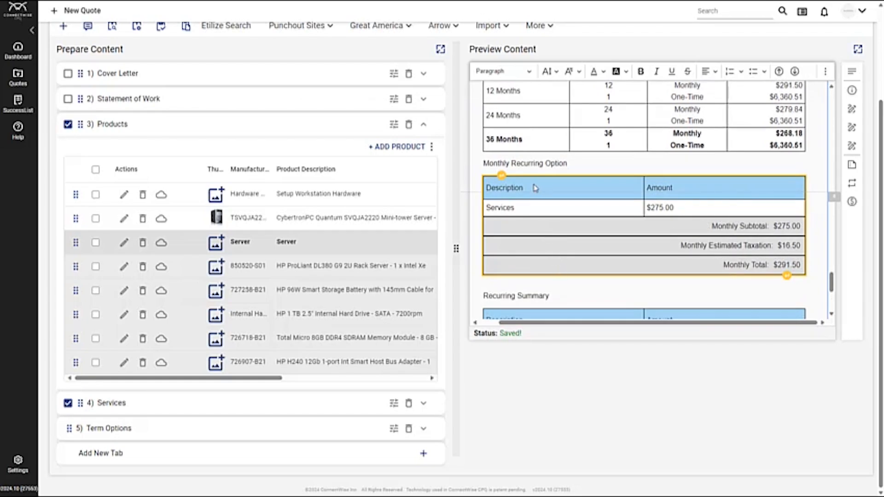
{"action": "scroll", "coordinate": [532, 187], "scroll_direction": "up", "scroll_amount": 1}
{"action": "scroll", "coordinate": [531, 187], "scroll_direction": "up", "scroll_amount": 3}
{"action": "scroll", "coordinate": [365, 109], "scroll_direction": "up", "scroll_amount": 3}
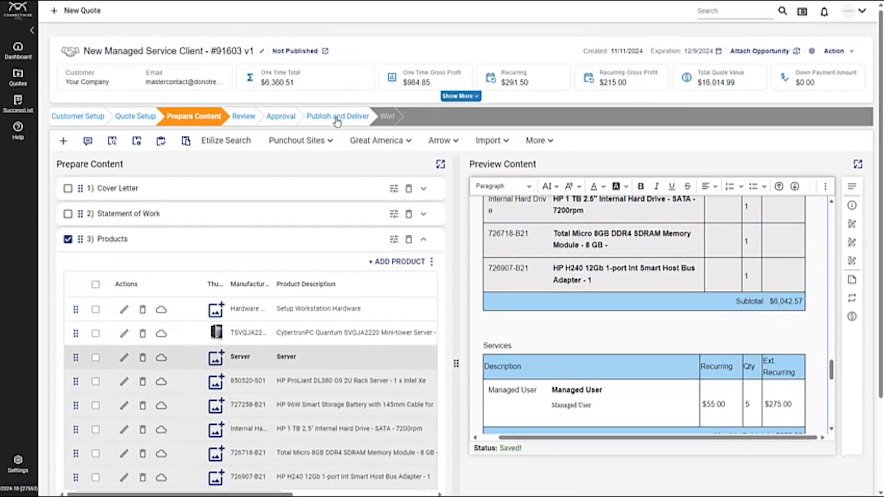